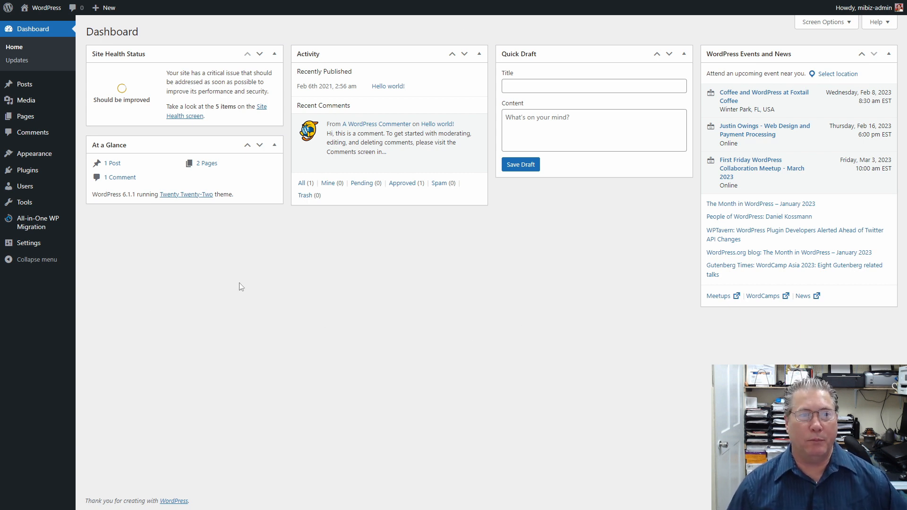
Update the All-in-One WP Migration File Extension plugin to version 1.8.
mouse_move(33, 228)
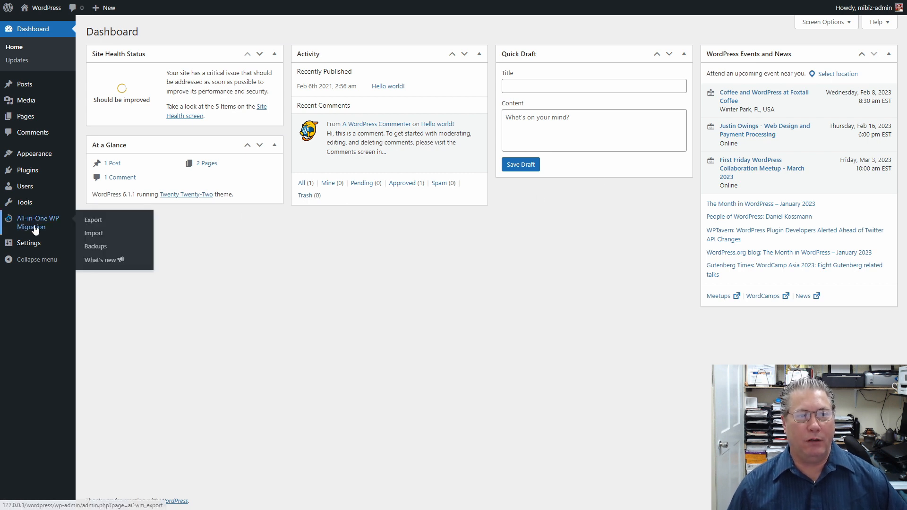
click(24, 173)
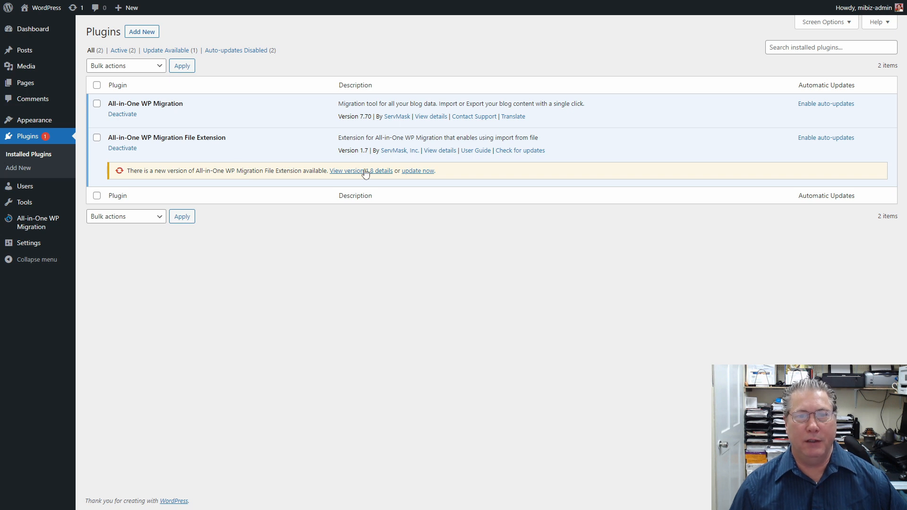
click(417, 171)
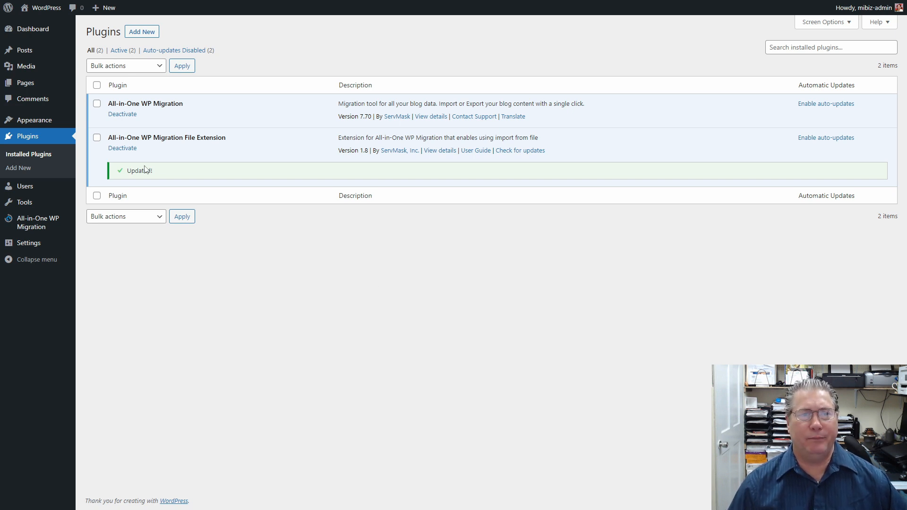
drag(109, 136, 232, 140)
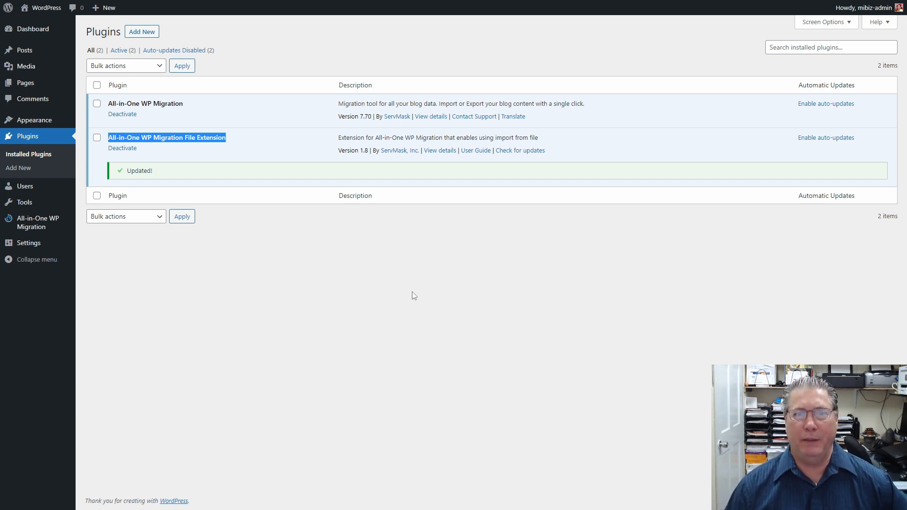
click(401, 303)
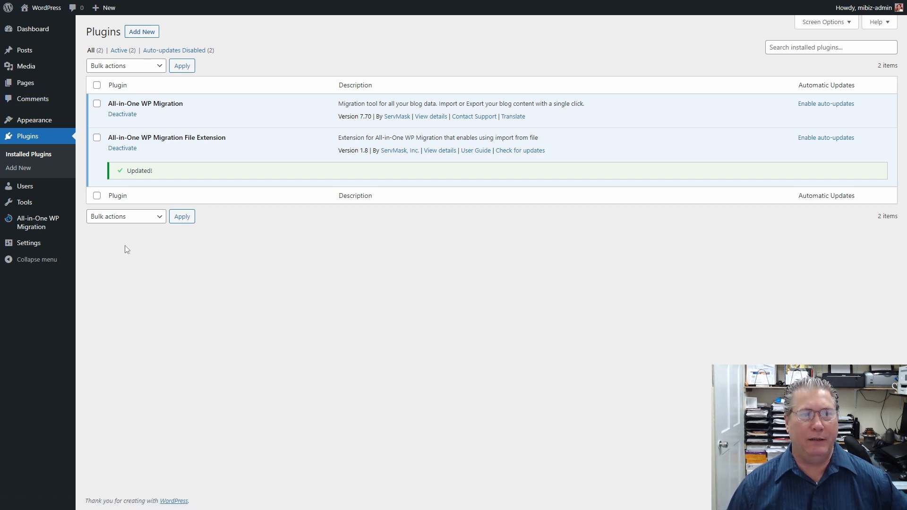
Open the All-in-One WP Migration site export page and expand its advanced options.
mouse_move(36, 226)
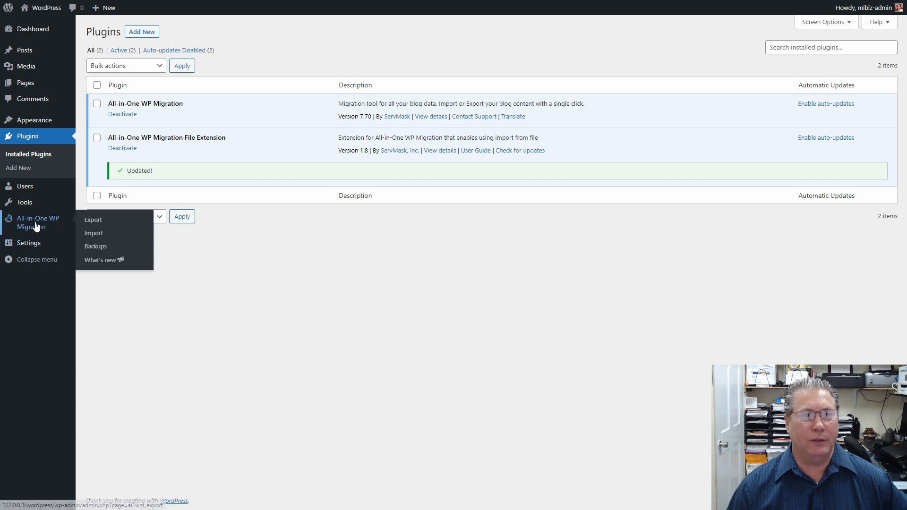
click(97, 222)
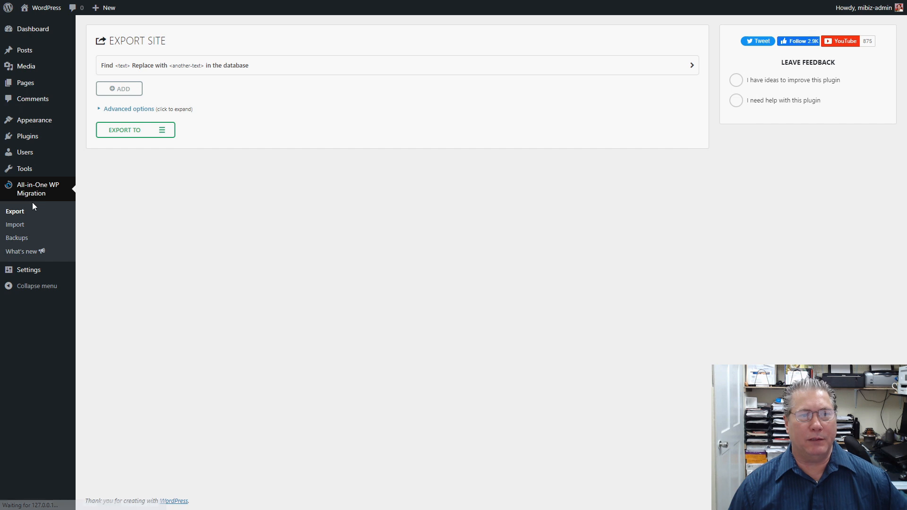
click(127, 110)
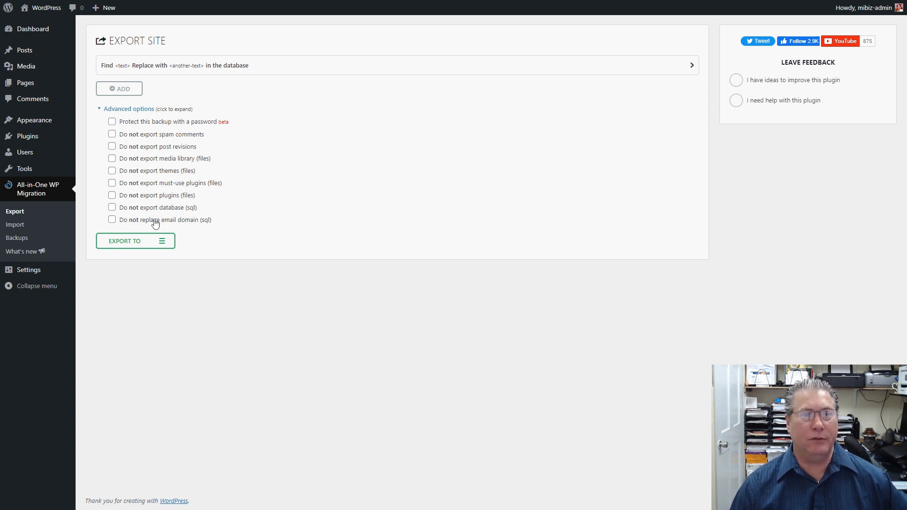
click(112, 195)
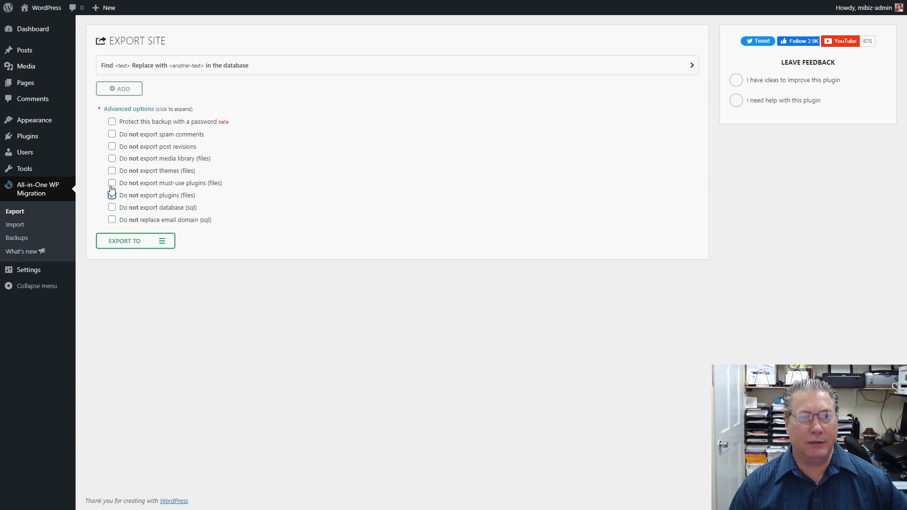
click(112, 183)
click(112, 170)
click(111, 158)
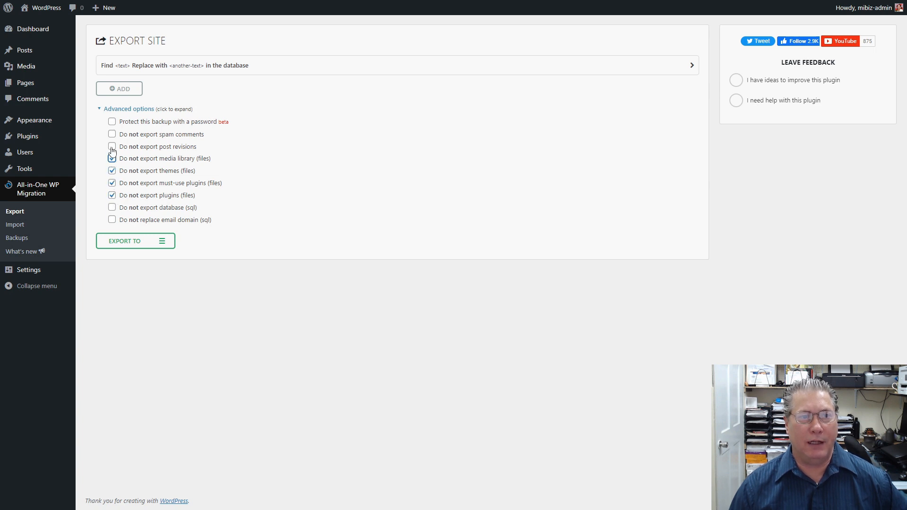
click(112, 146)
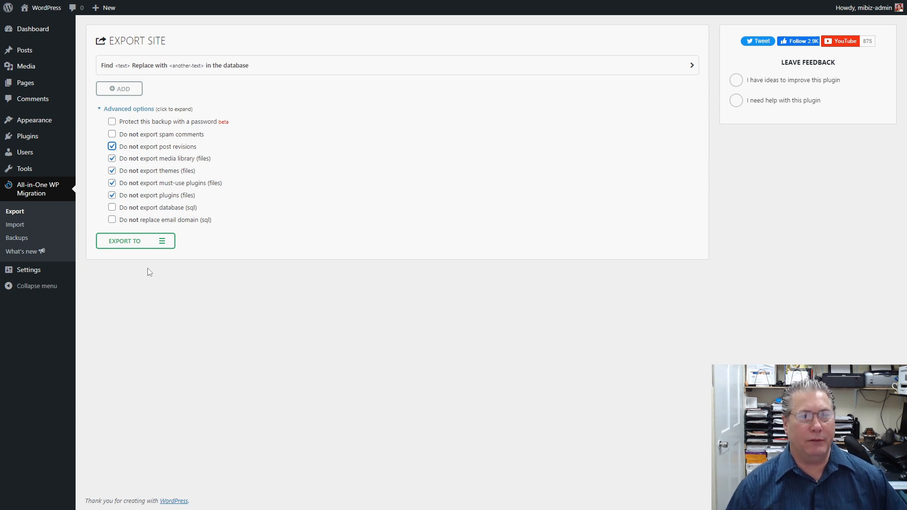
click(113, 195)
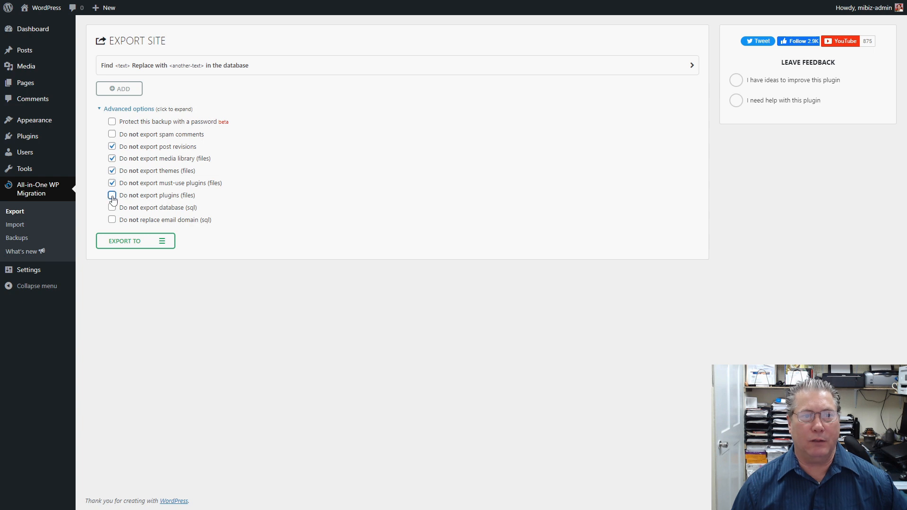
click(113, 183)
click(113, 171)
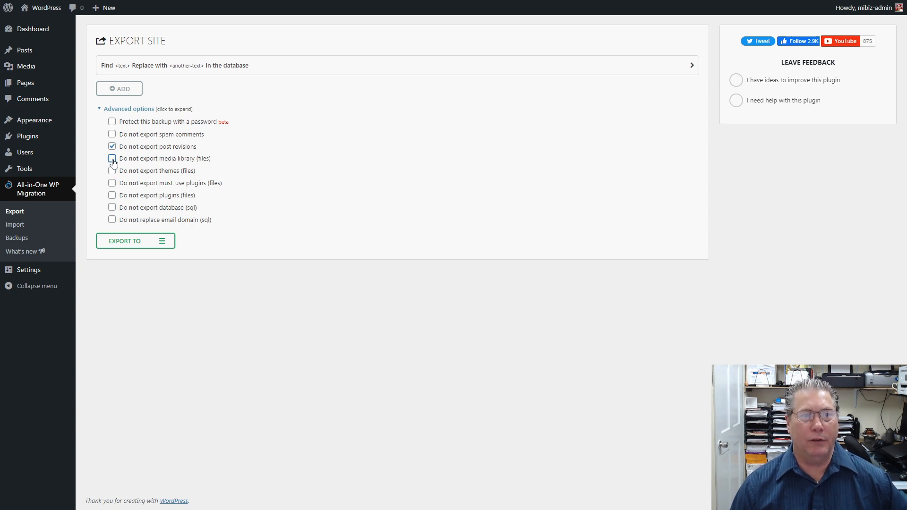
click(112, 159)
click(112, 146)
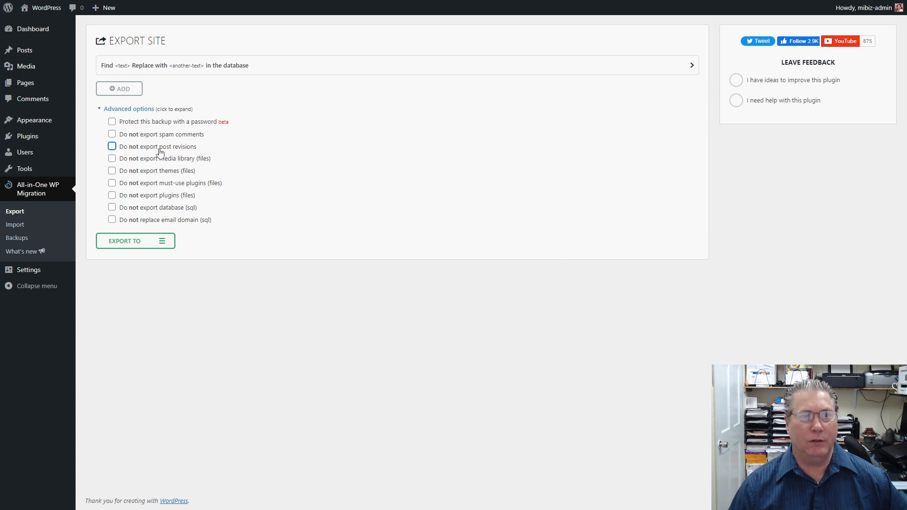
Export the whole site to a file and start downloading the generated backup.
click(162, 243)
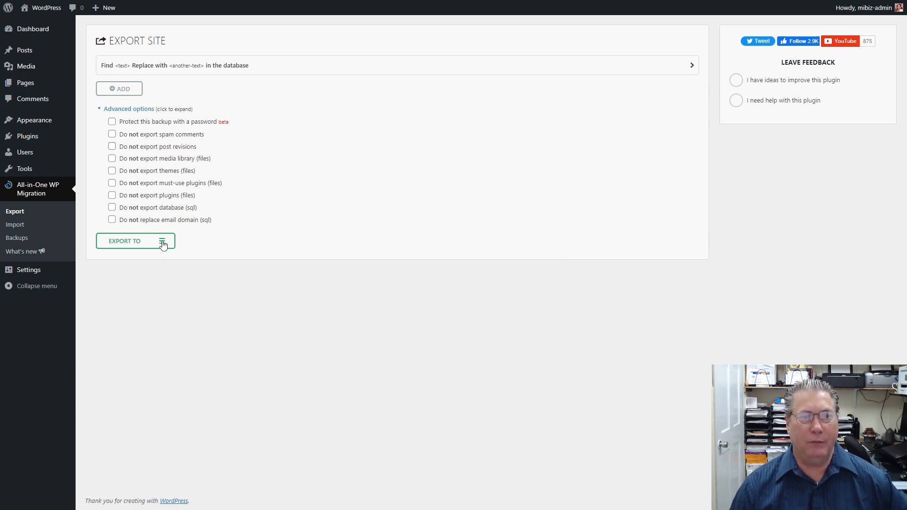
click(115, 256)
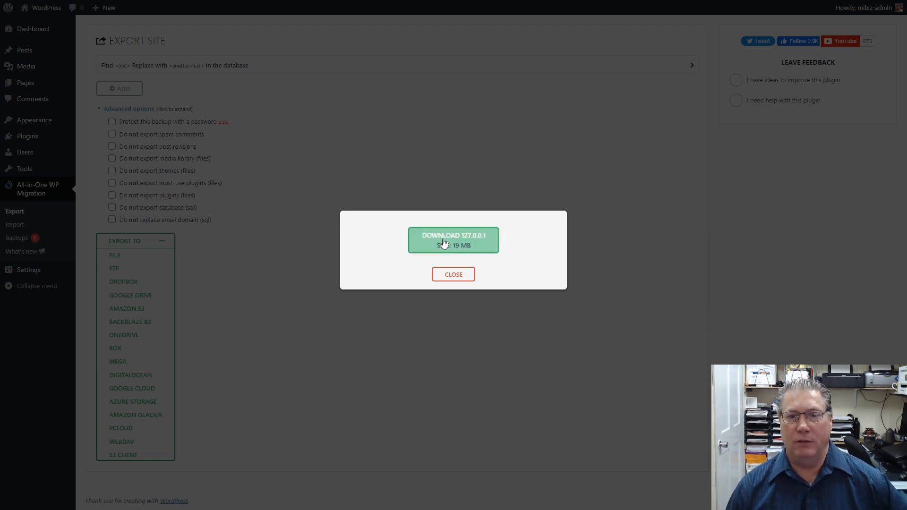
click(468, 245)
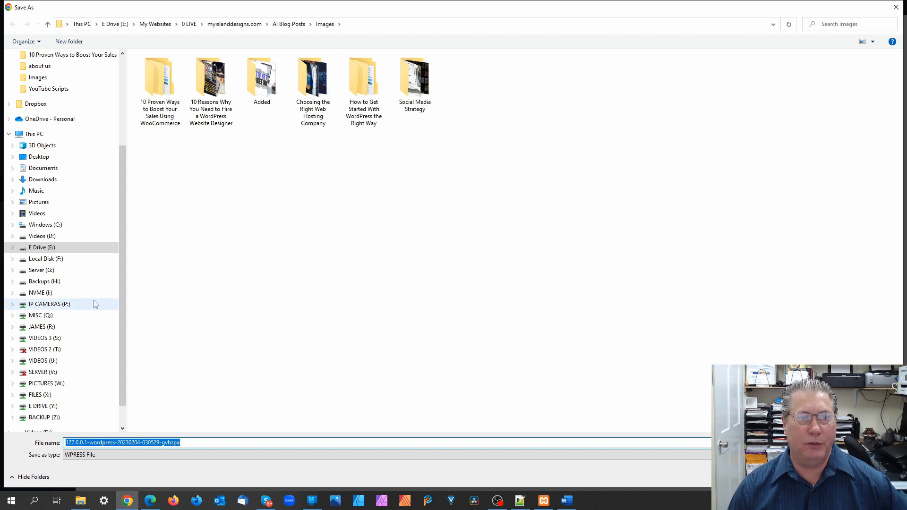
click(37, 271)
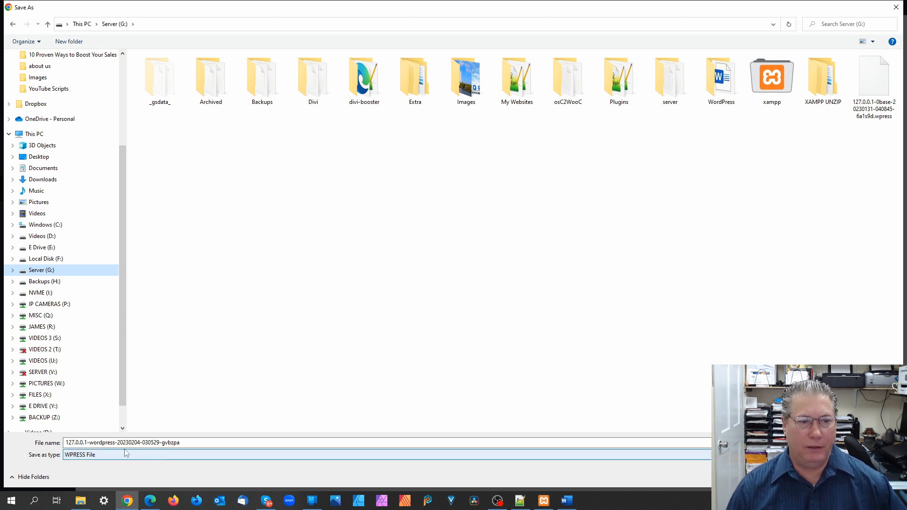
click(97, 442)
double_click(100, 443)
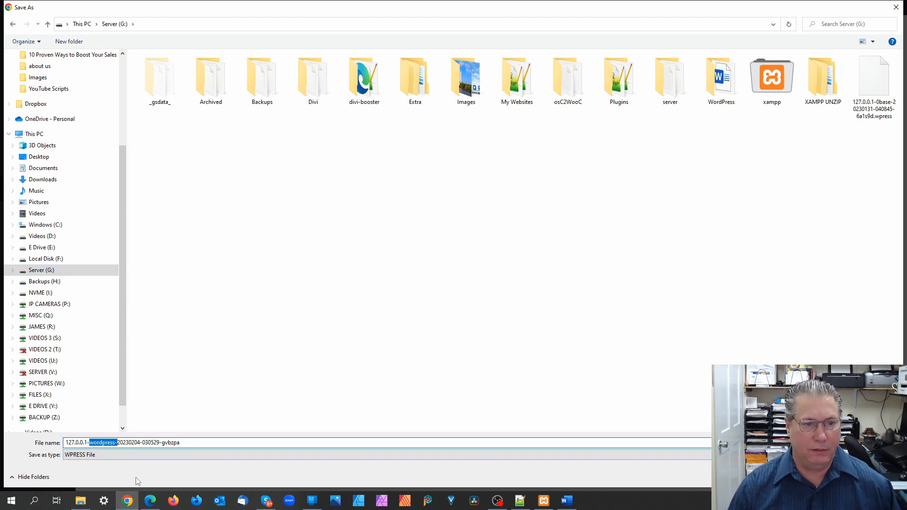
click(116, 442)
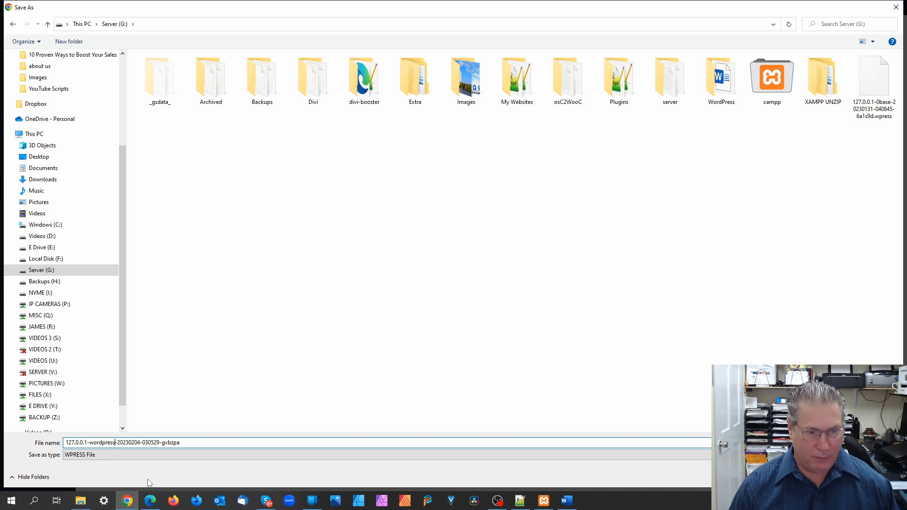
text(YYYY)
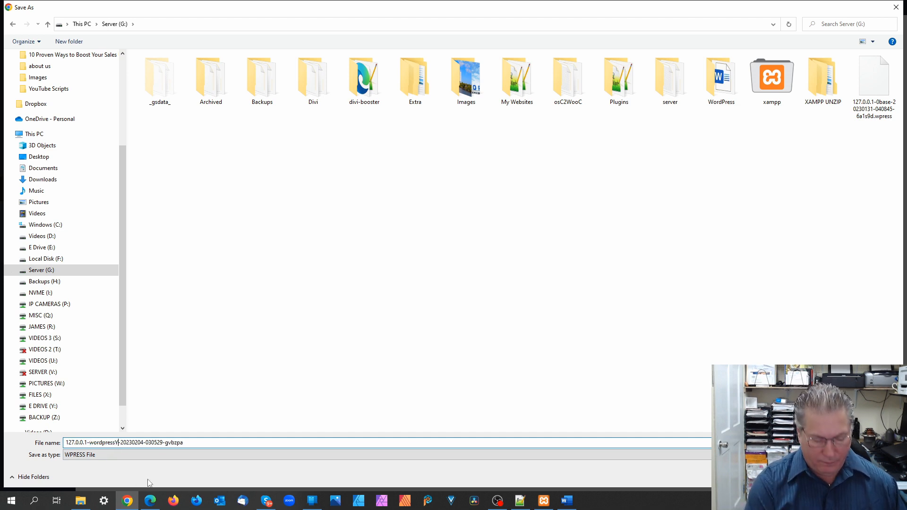
key(Return)
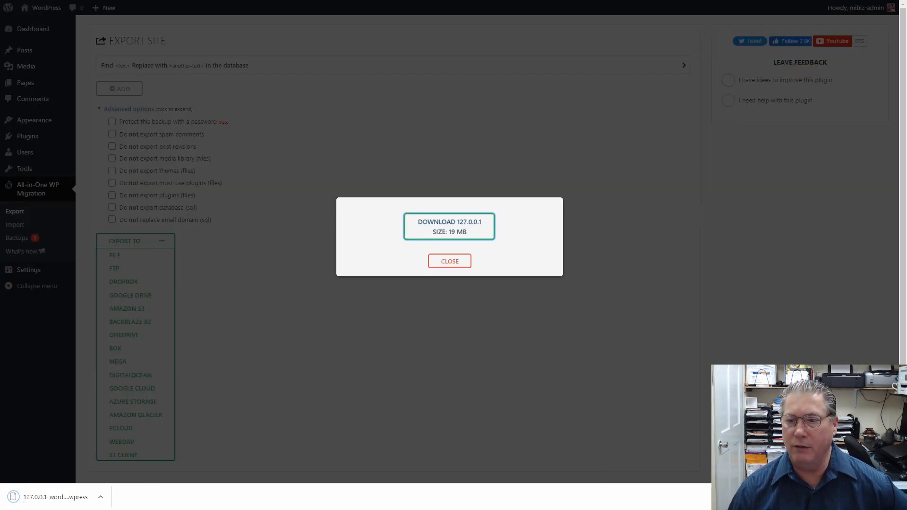
click(897, 498)
click(448, 276)
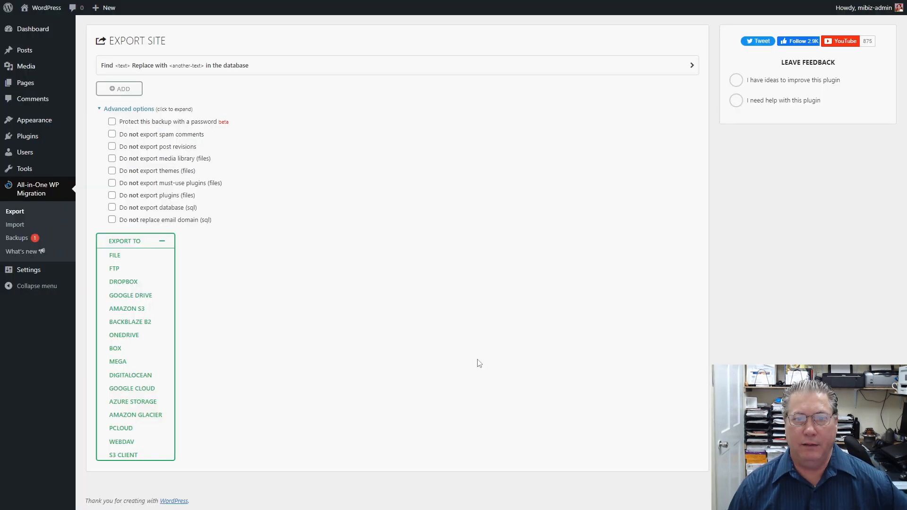
View the installed plugins and the page for adding new plugins.
mouse_move(33, 36)
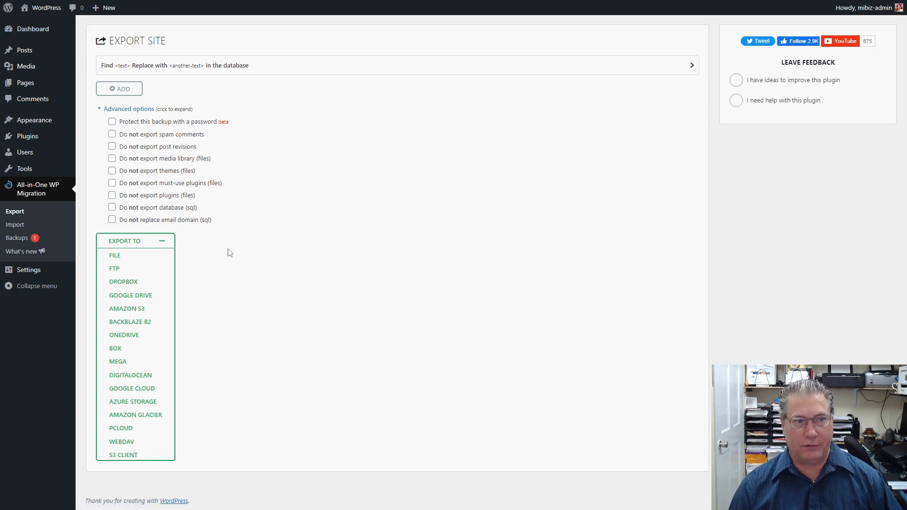
click(34, 191)
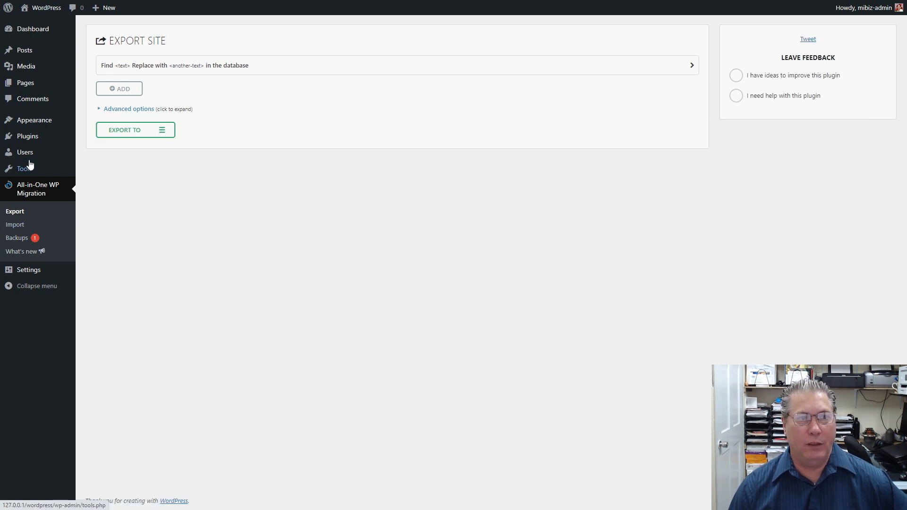
mouse_move(29, 140)
click(147, 141)
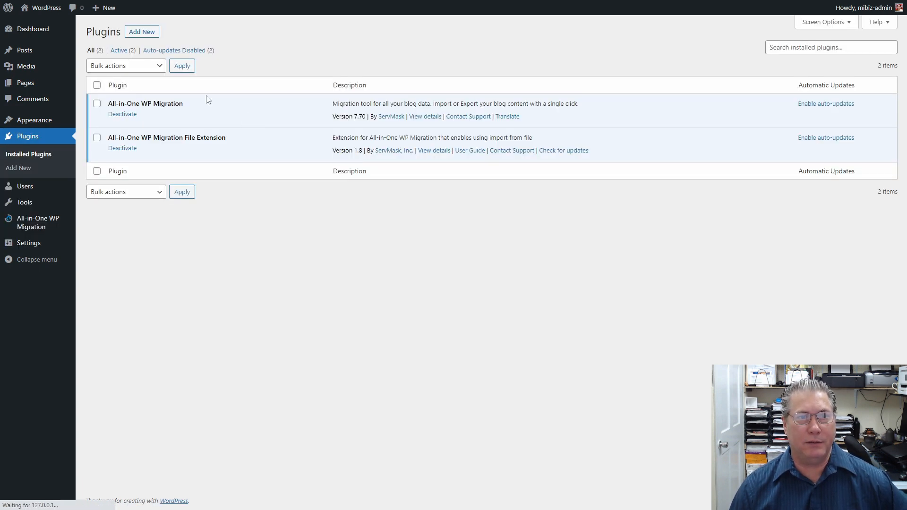
click(144, 35)
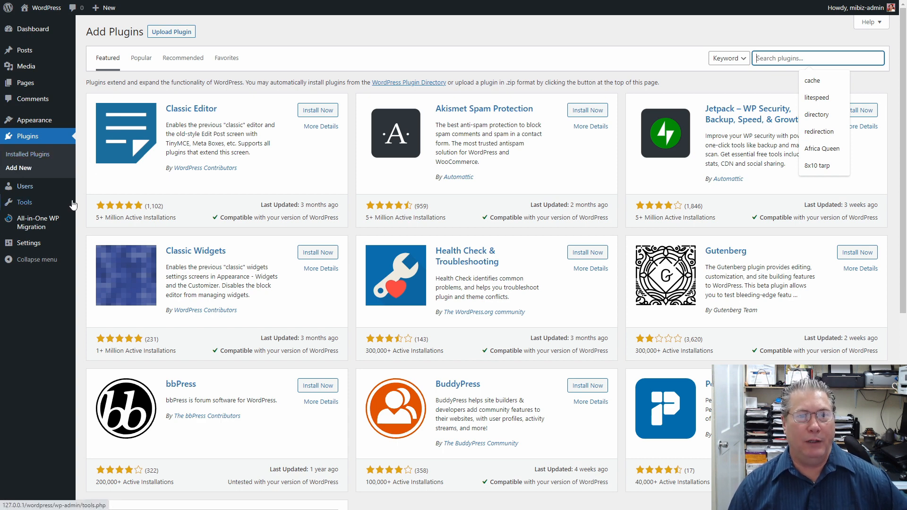
mouse_move(38, 229)
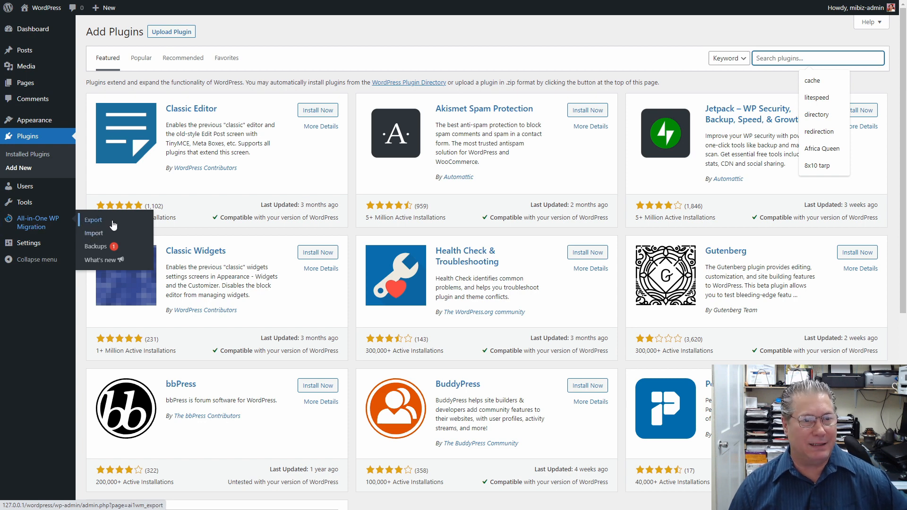
click(34, 221)
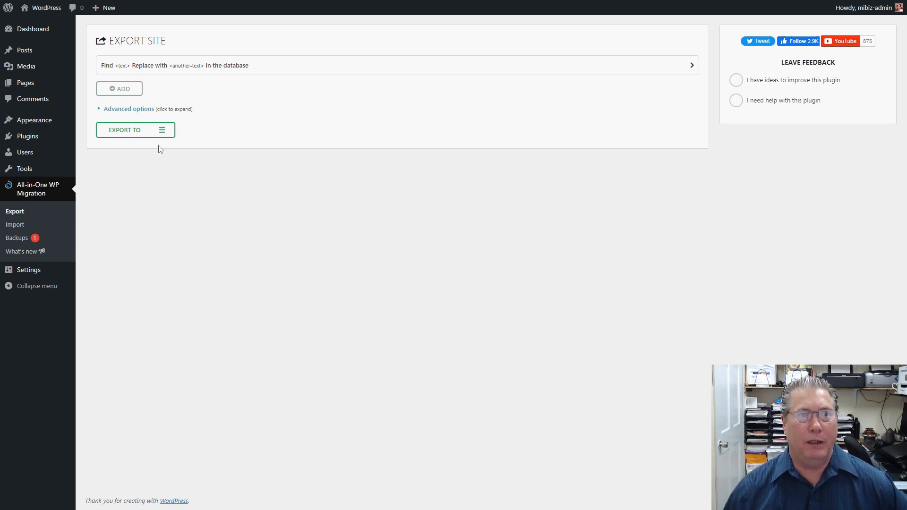
click(17, 225)
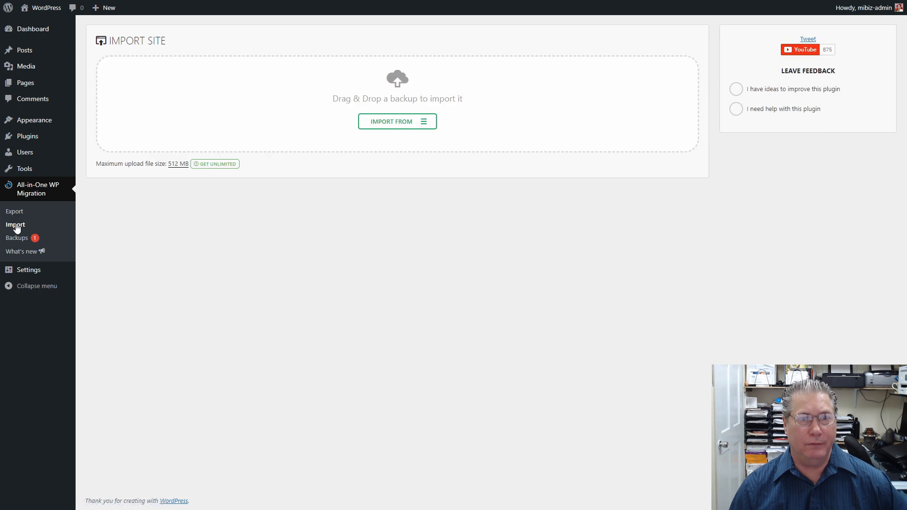
click(425, 122)
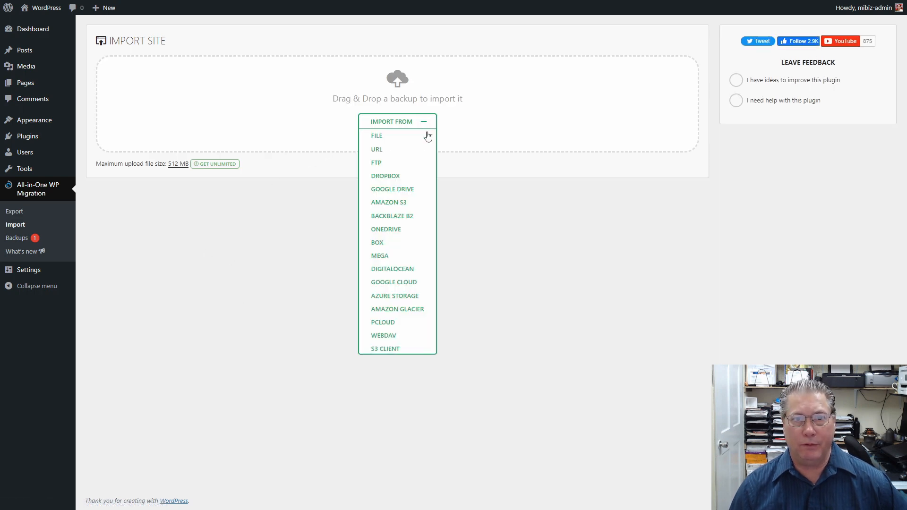
click(377, 137)
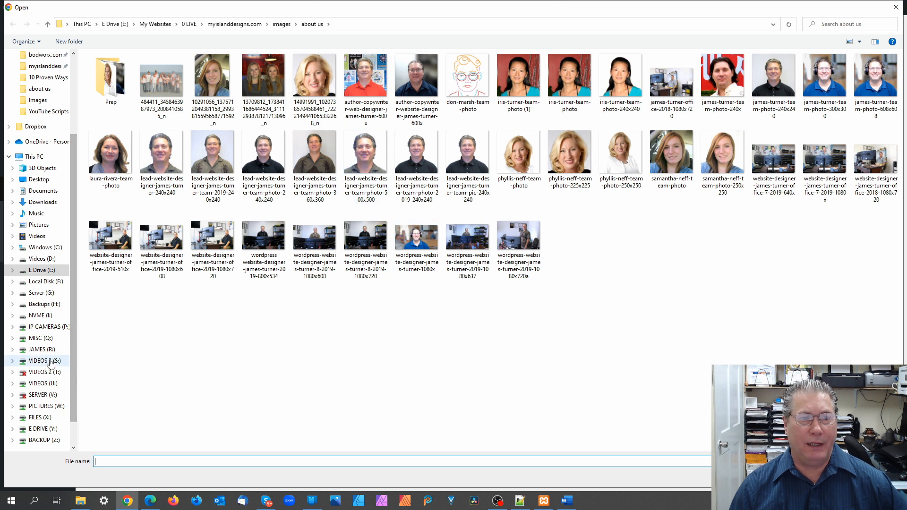
click(42, 293)
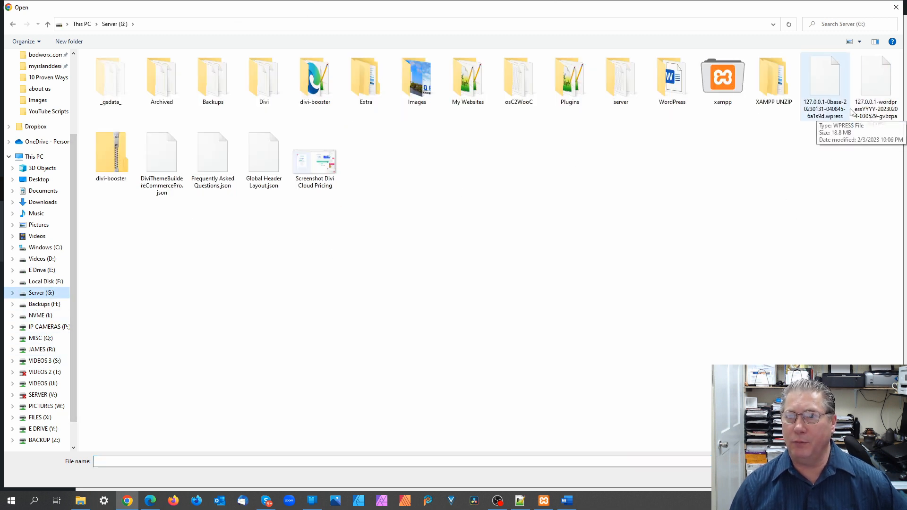
double_click(871, 91)
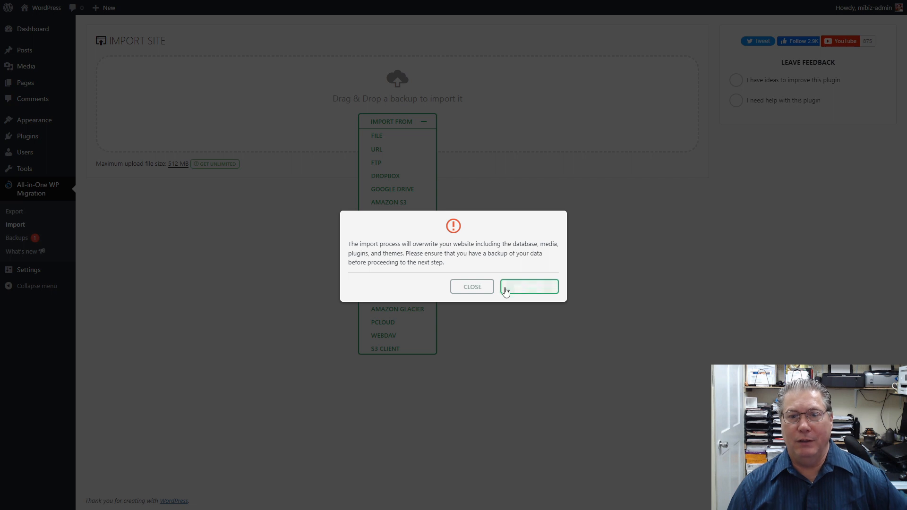
click(528, 293)
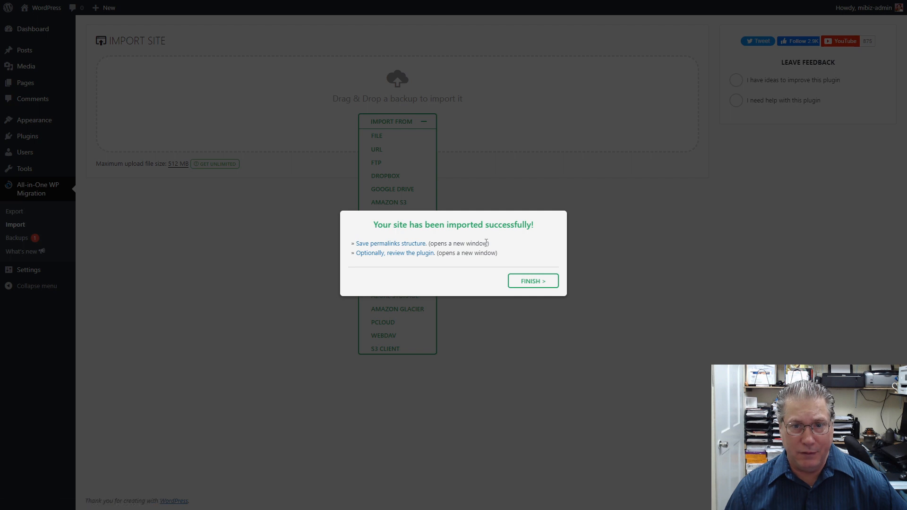
Finish the completed site import and log out of the WordPress admin account.
drag(491, 246, 353, 244)
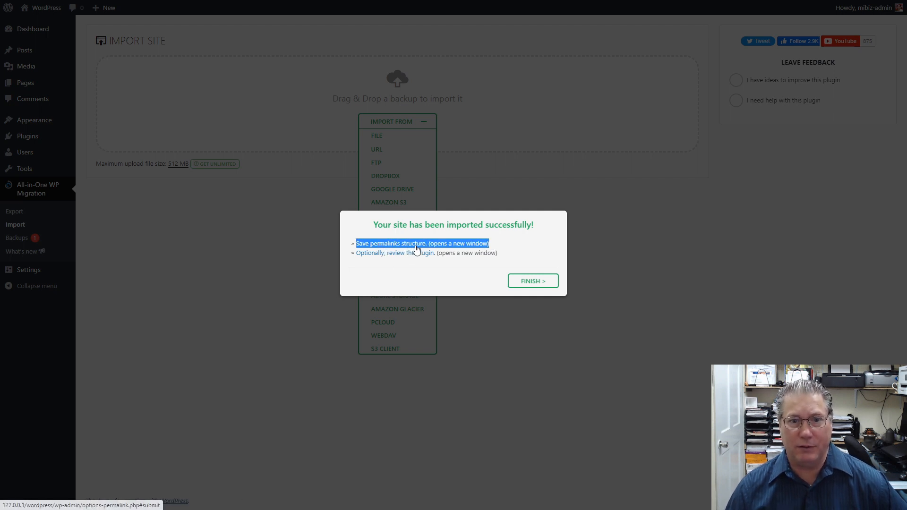
click(532, 281)
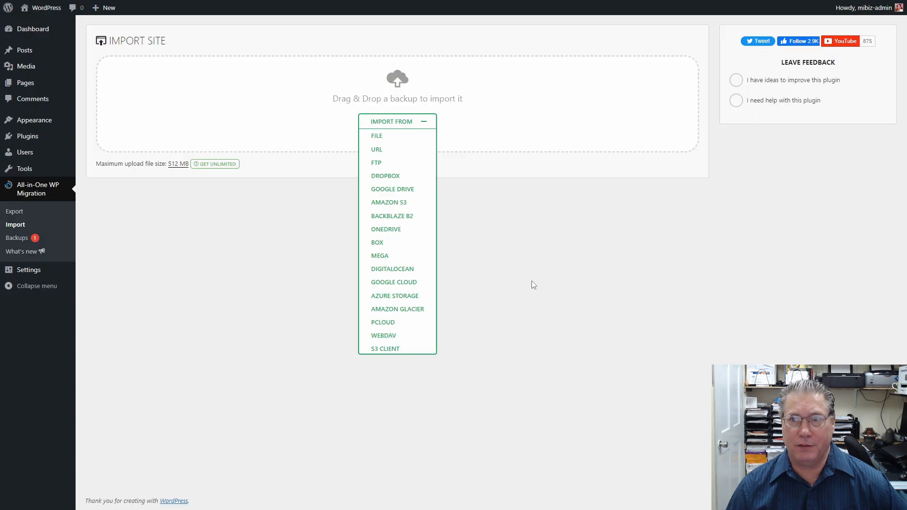
mouse_move(869, 8)
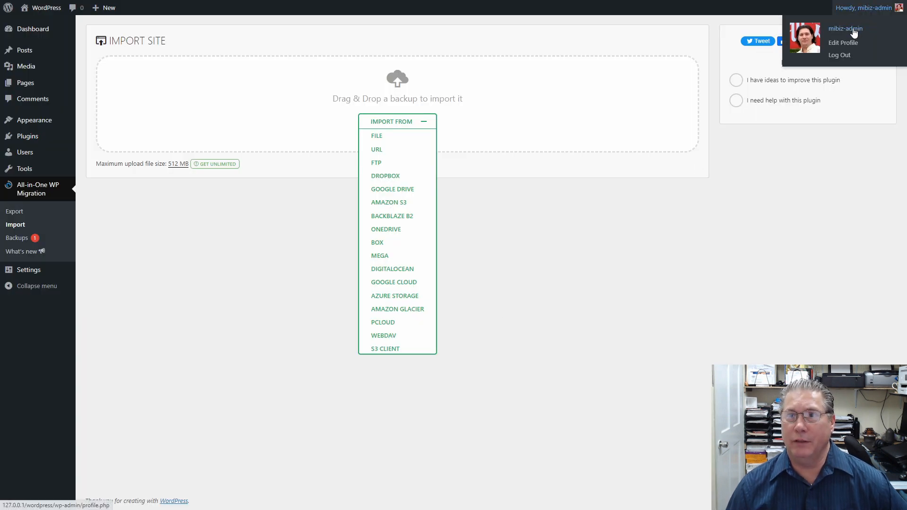
click(841, 55)
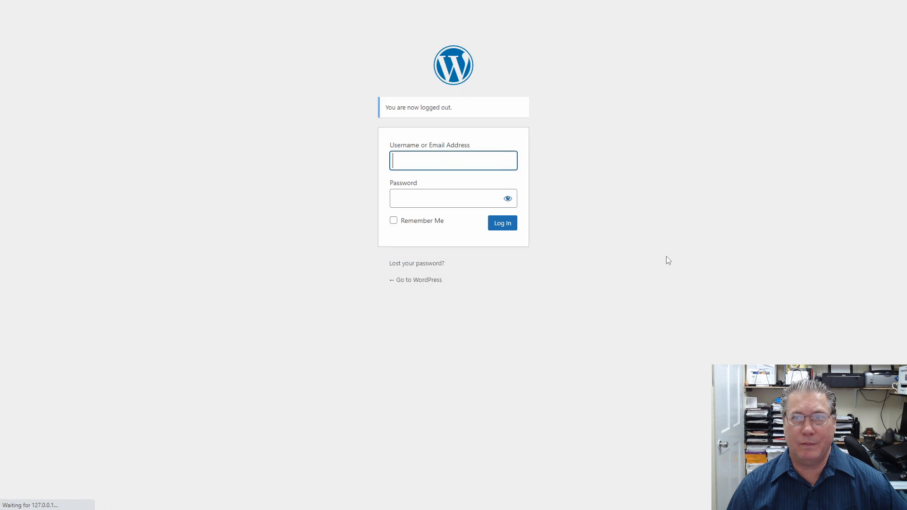
Fill in the username and password from the saved administrator login and log back in to the site.
click(509, 162)
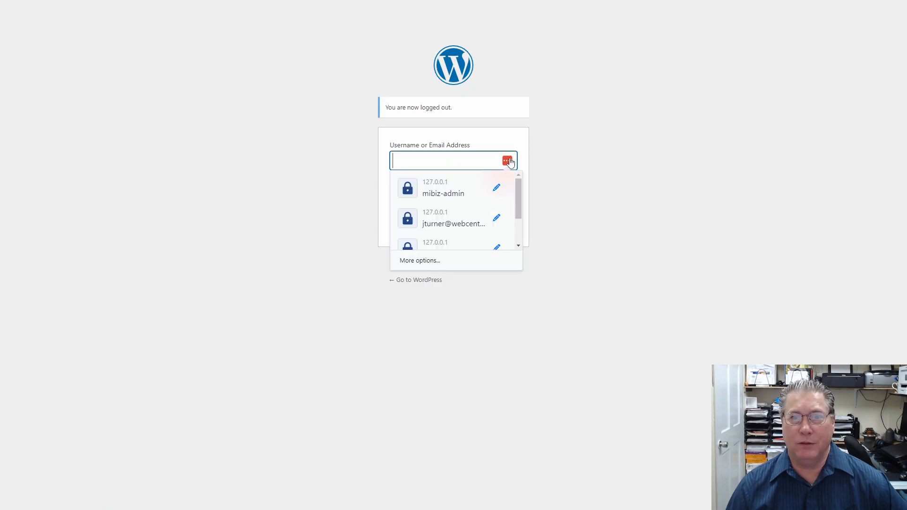
click(446, 191)
click(501, 224)
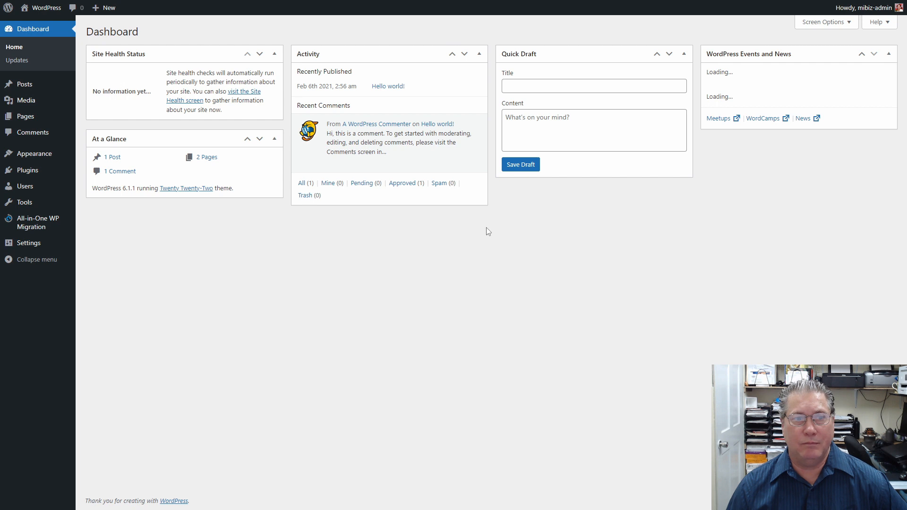
Save the permalink settings with the Custom Structure /%category%/%postname%/ and return to the dashboard.
mouse_move(33, 243)
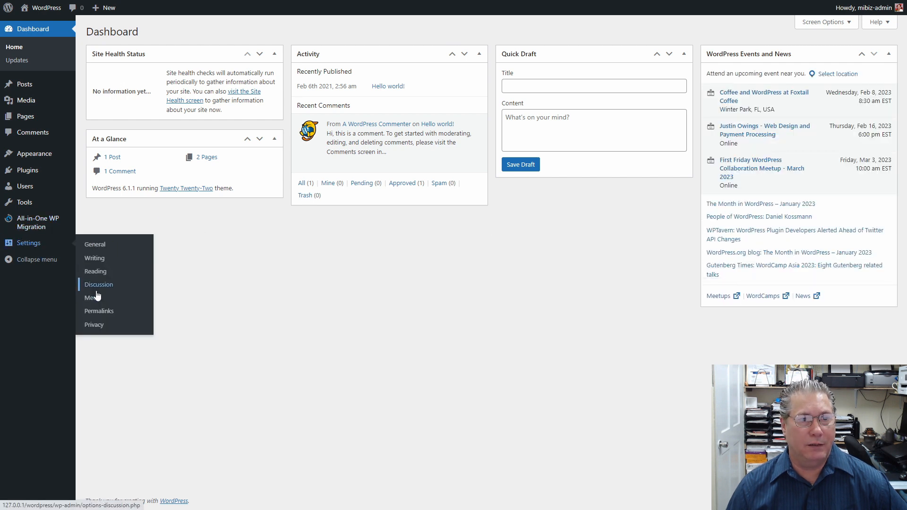
click(108, 313)
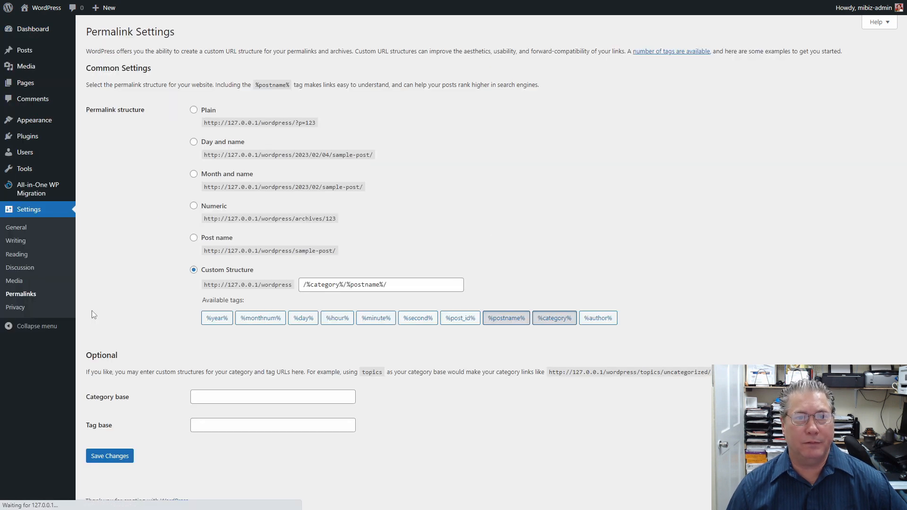
click(120, 461)
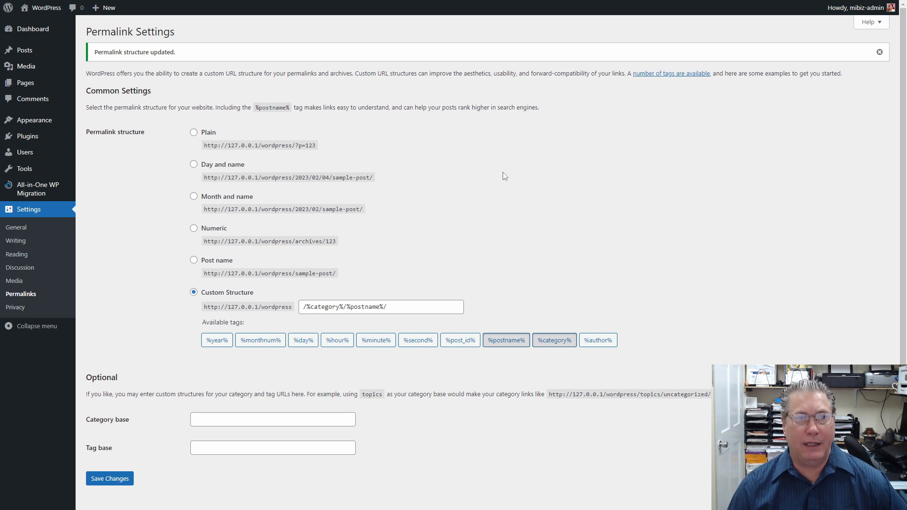
click(34, 34)
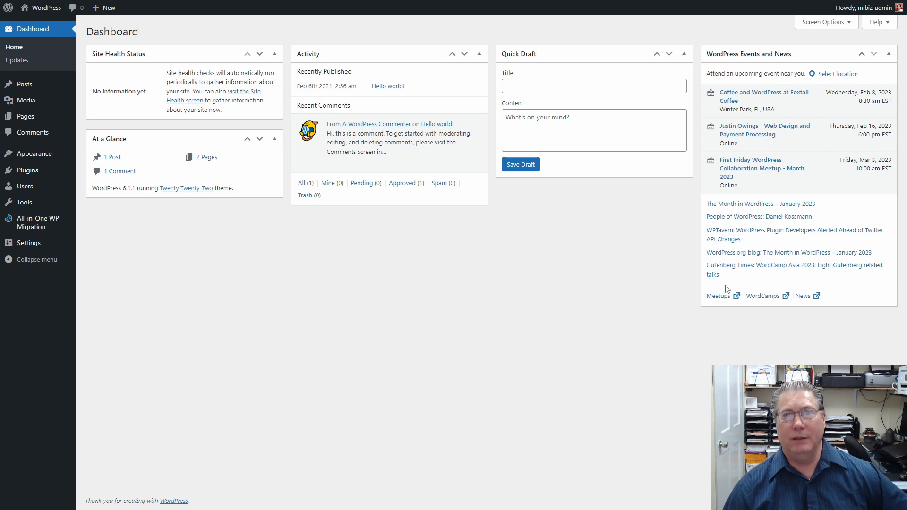